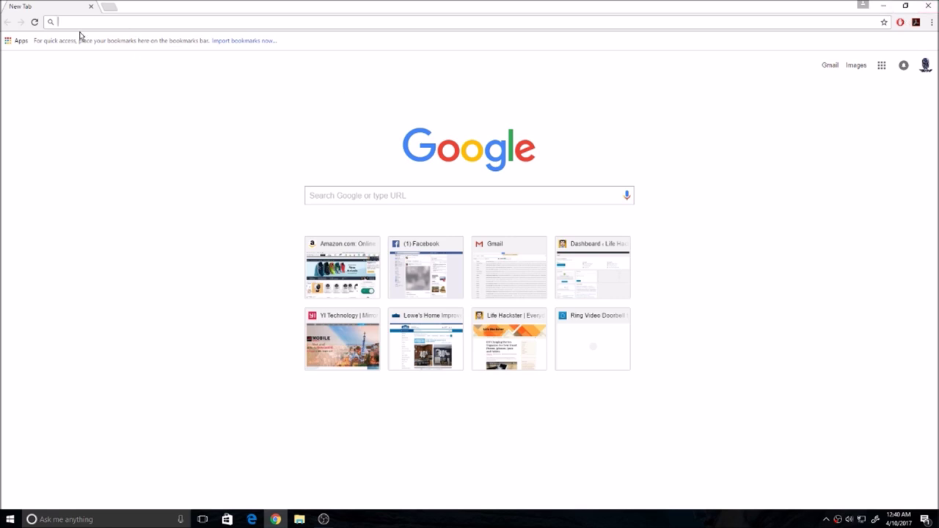
- Load the yitechnology.com site and open the dome camera overview page
type("yitechnology.com")
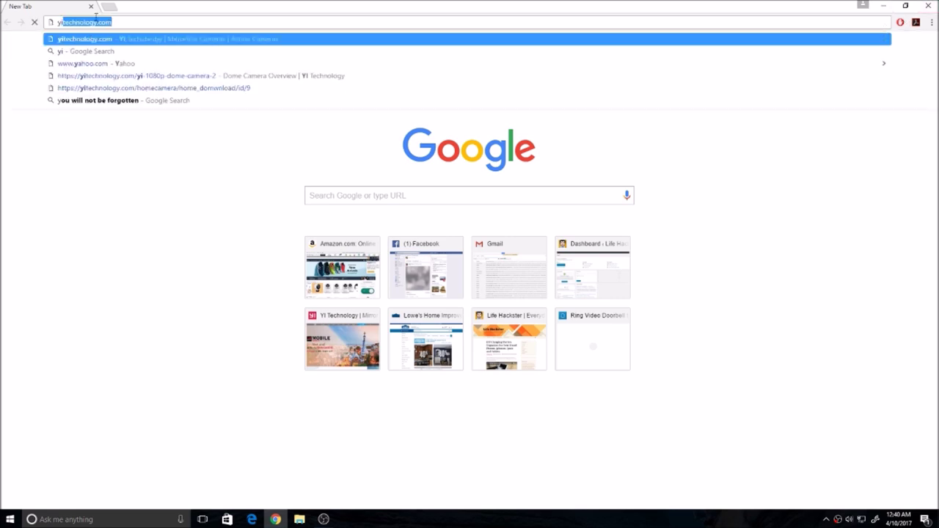
key("Return")
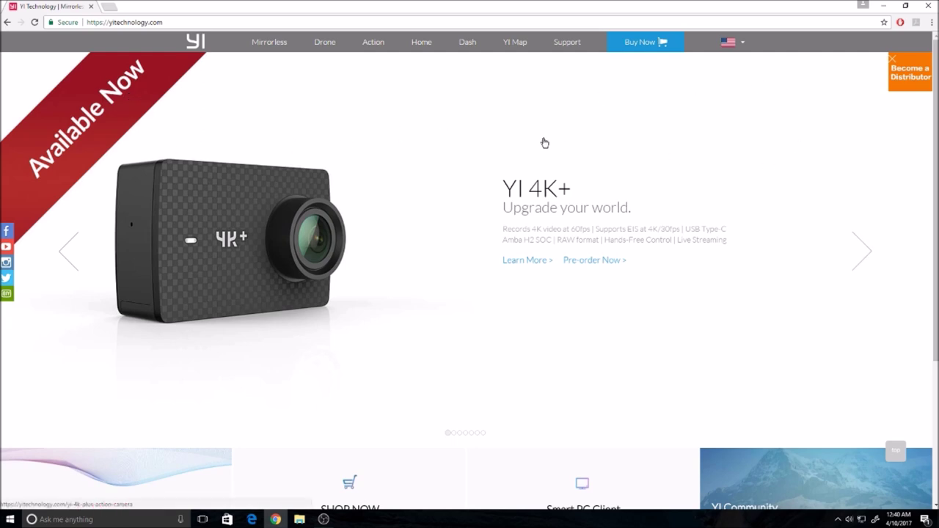
mouse_move(419, 50)
left_click(437, 86)
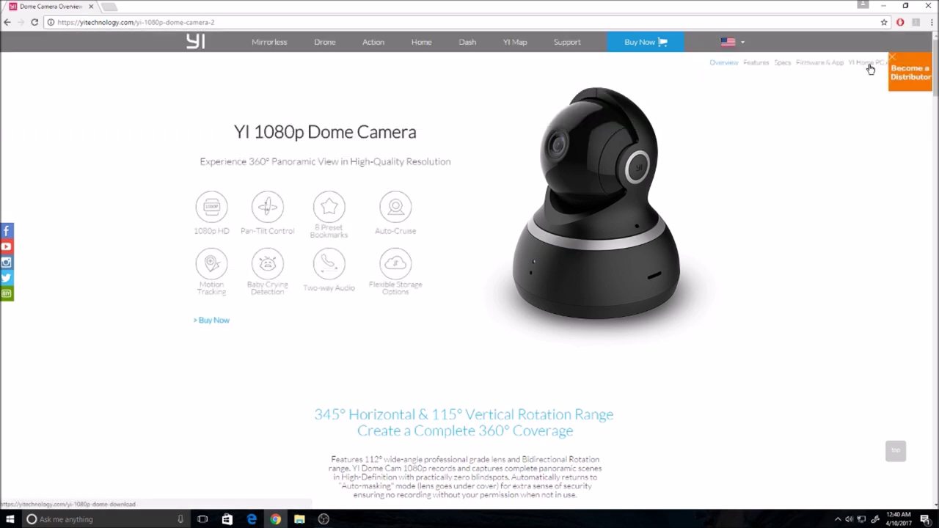
- Dismiss the distributor promotion, reach the YI Home PC App download page, then minimize Chrome
left_click(893, 58)
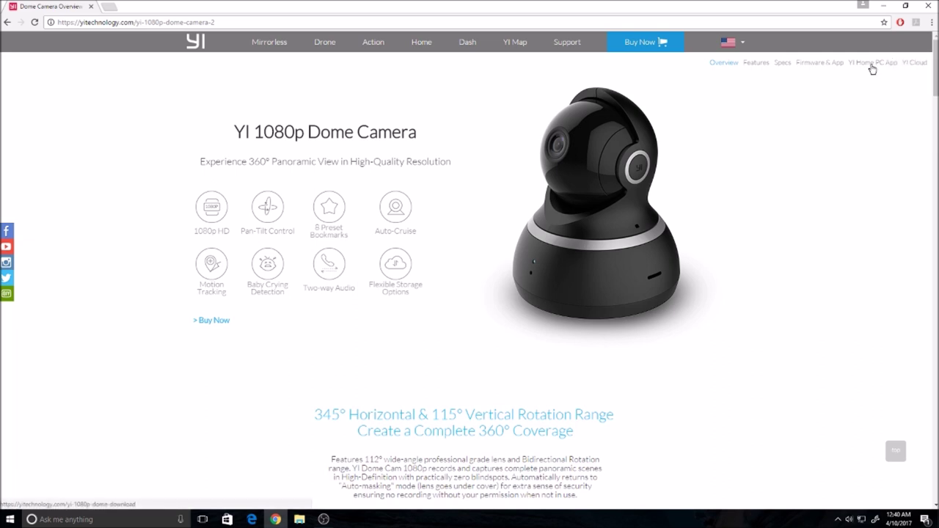
left_click(871, 64)
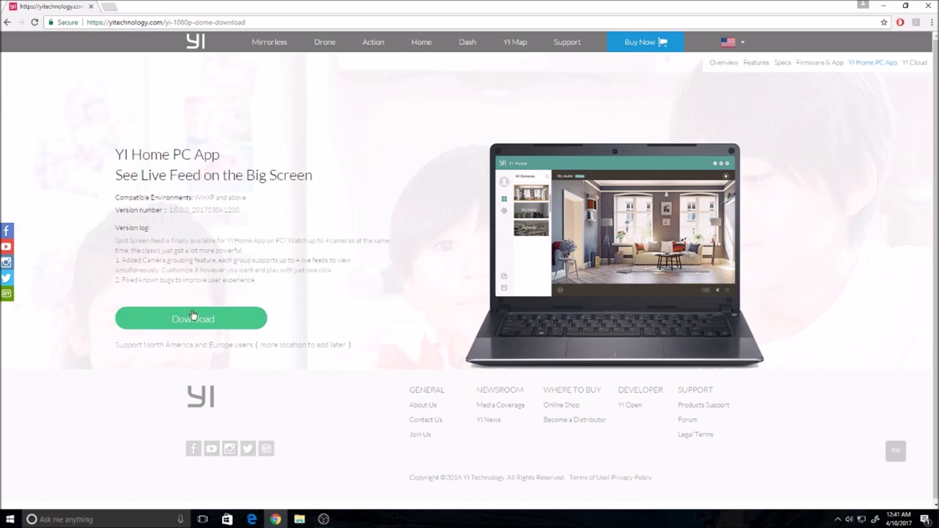
left_click(880, 7)
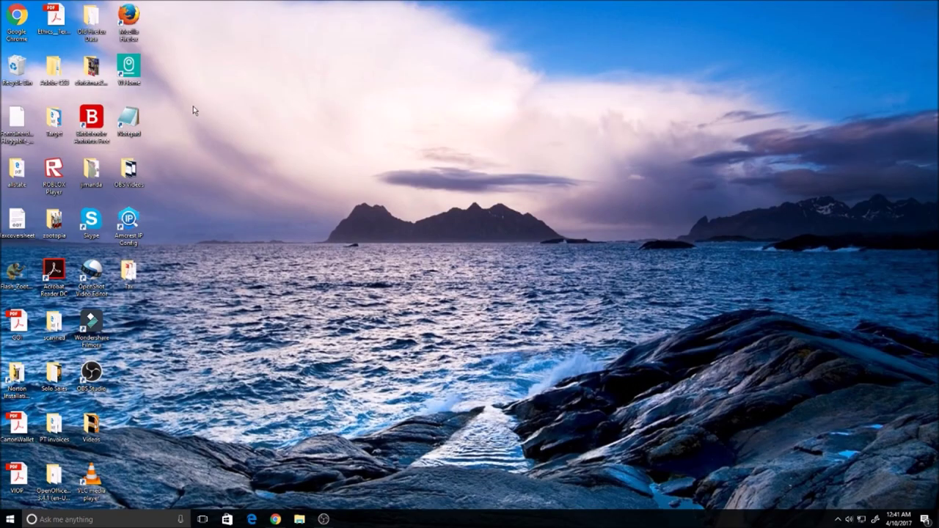
- Launch YI Home from its desktop icon and sign in with the saved login
double_click(137, 71)
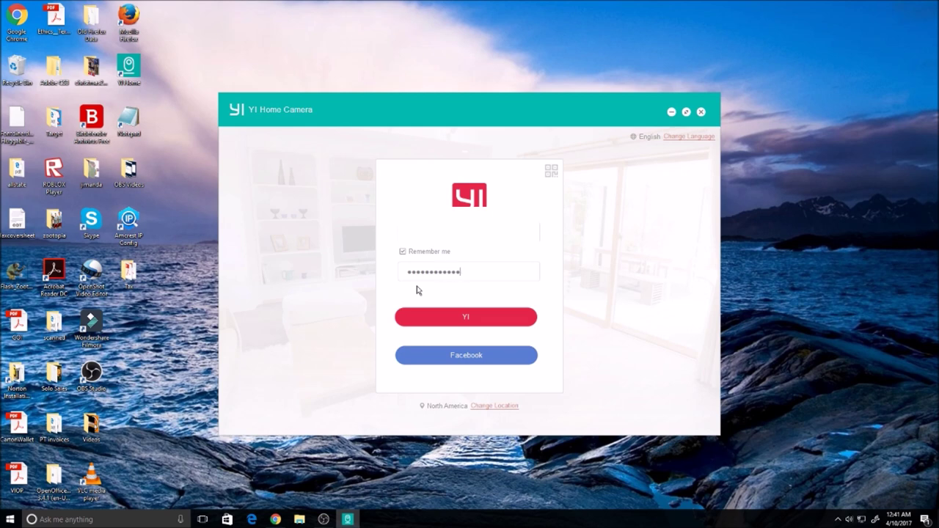
key("Return")
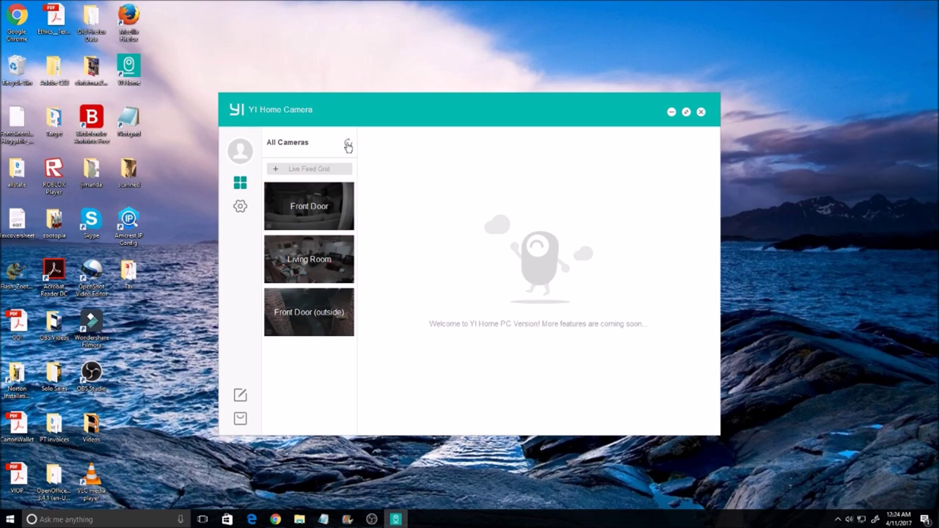
- Refresh the camera list, view Front Door, Living Room and Front Door (outside) feeds, then start a Live Feed Grid
left_click(348, 144)
left_click(297, 215)
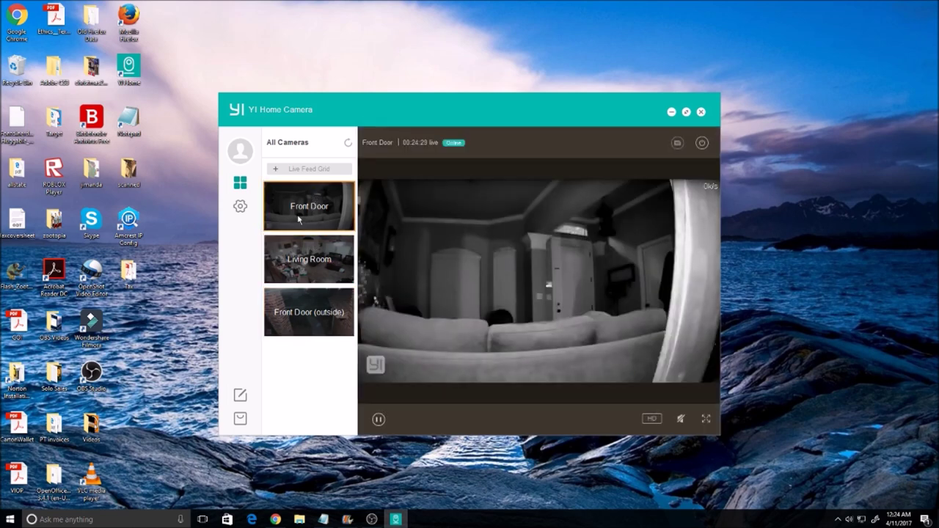
left_click(299, 258)
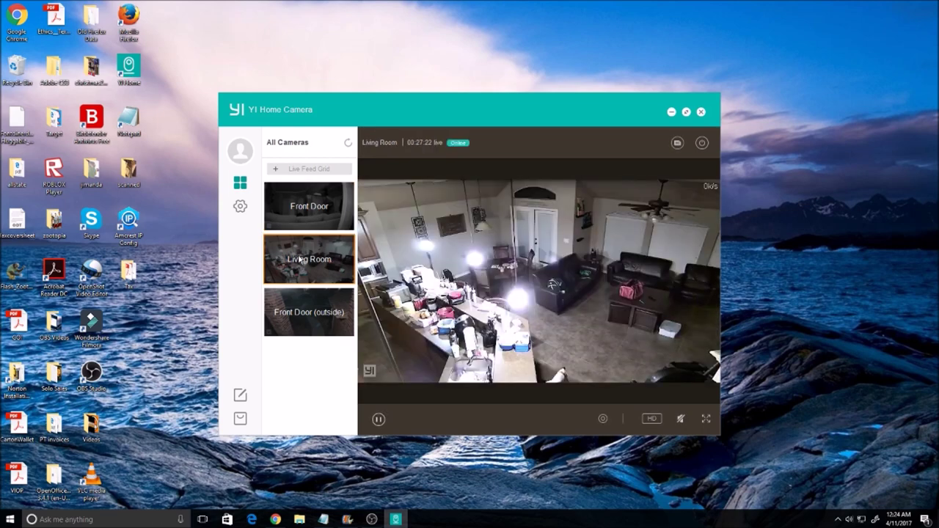
left_click(299, 325)
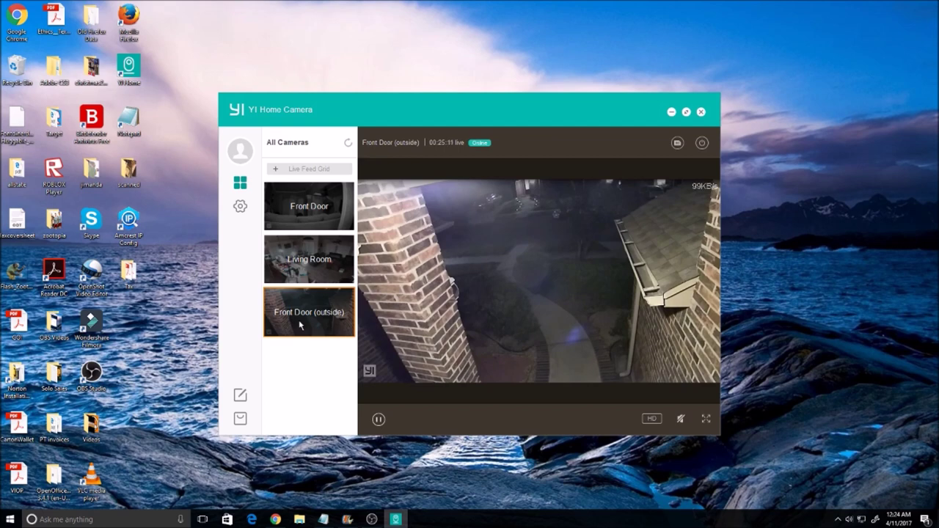
left_click(295, 263)
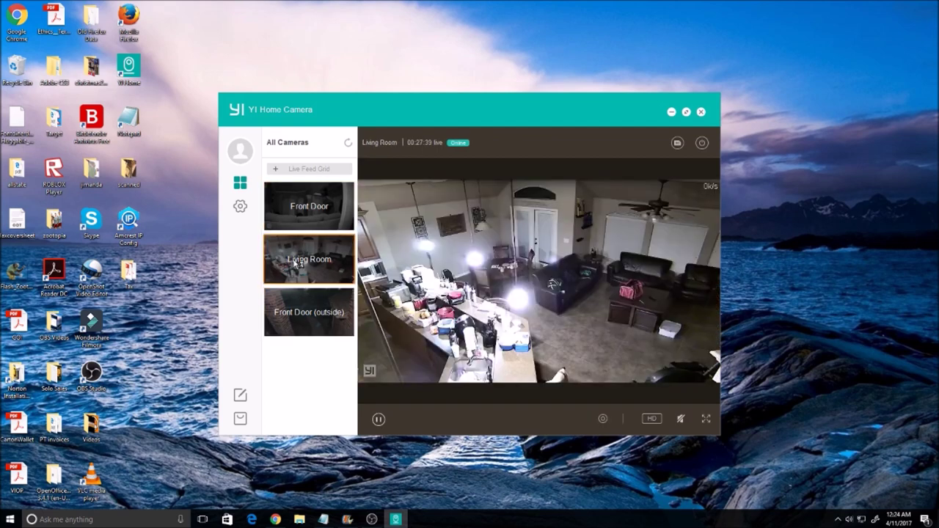
left_click(276, 170)
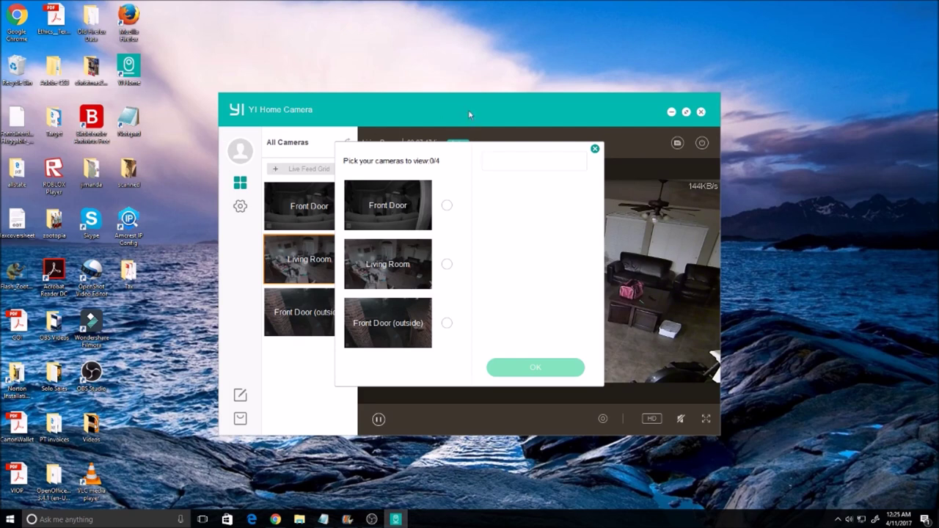
- Select Front Door, Living Room and Front Door (outside) for the grid and confirm
left_click(446, 207)
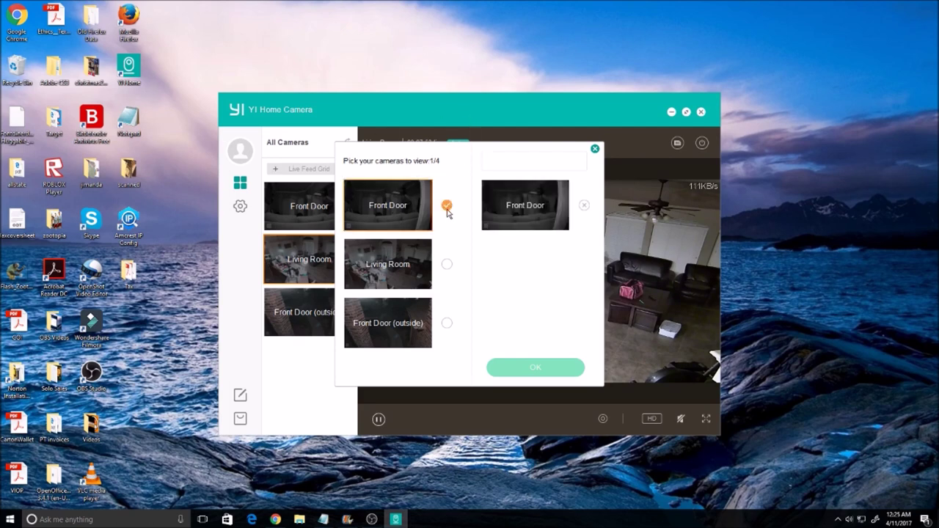
left_click(447, 264)
left_click(448, 324)
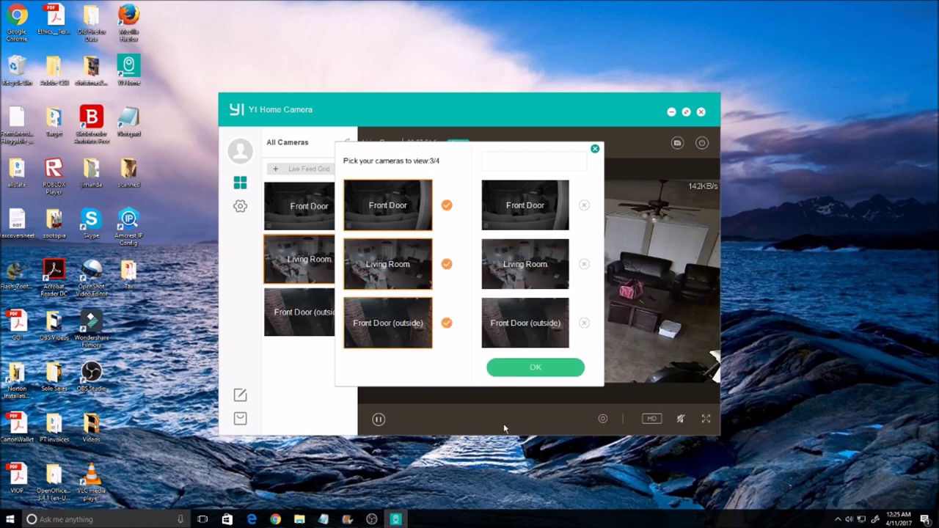
left_click(535, 372)
- Name the grid group 'All Cameras', save it, and show its three feeds
key("BackSpace")
key("BackSpace")
type("All Cameras")
left_click(521, 368)
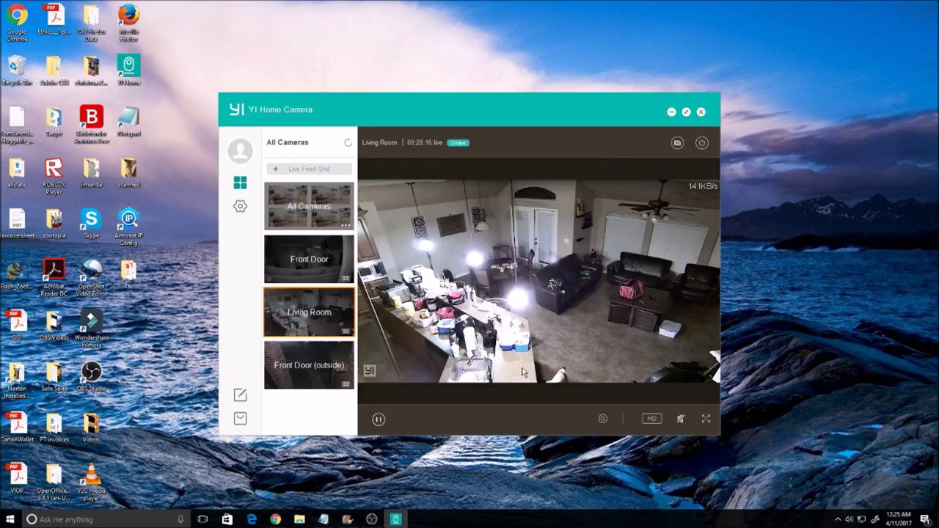
left_click(309, 206)
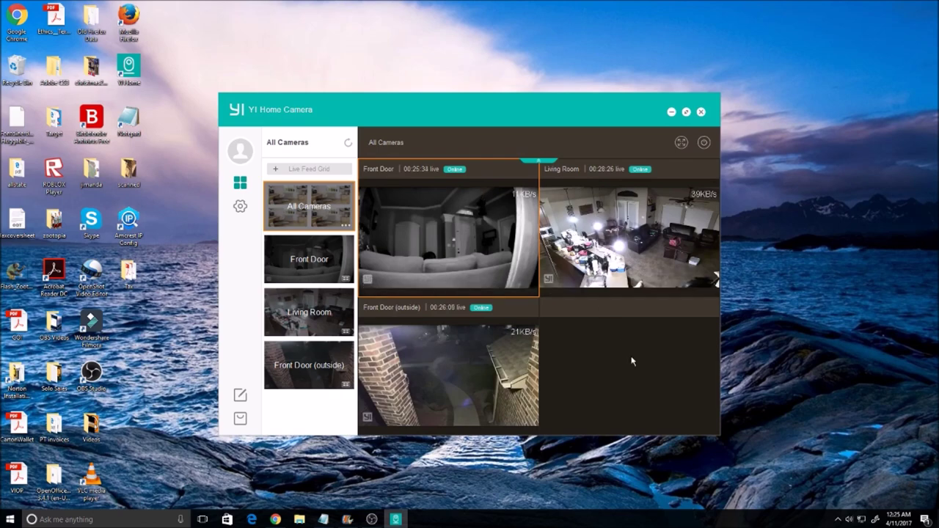
- View the grid full screen, enlarge and restore each of the three feeds, then exit full screen
left_click(680, 143)
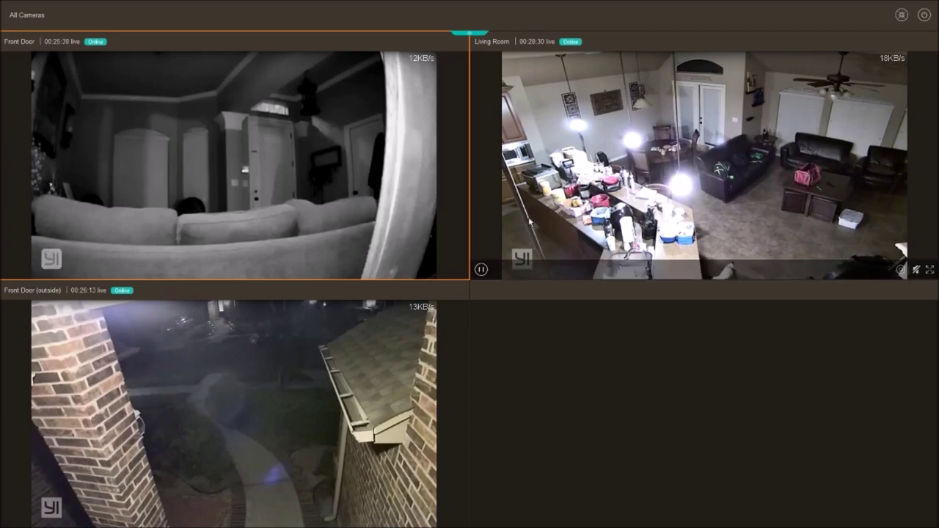
double_click(340, 176)
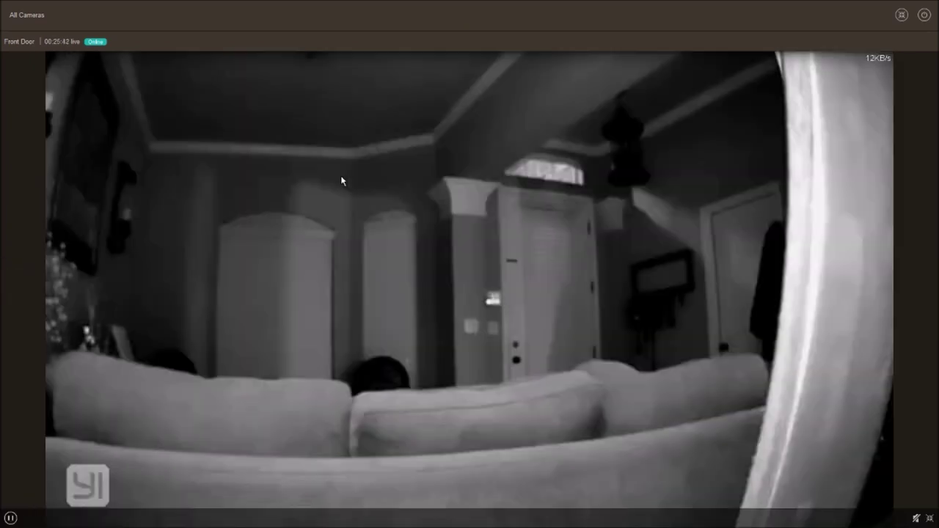
double_click(340, 176)
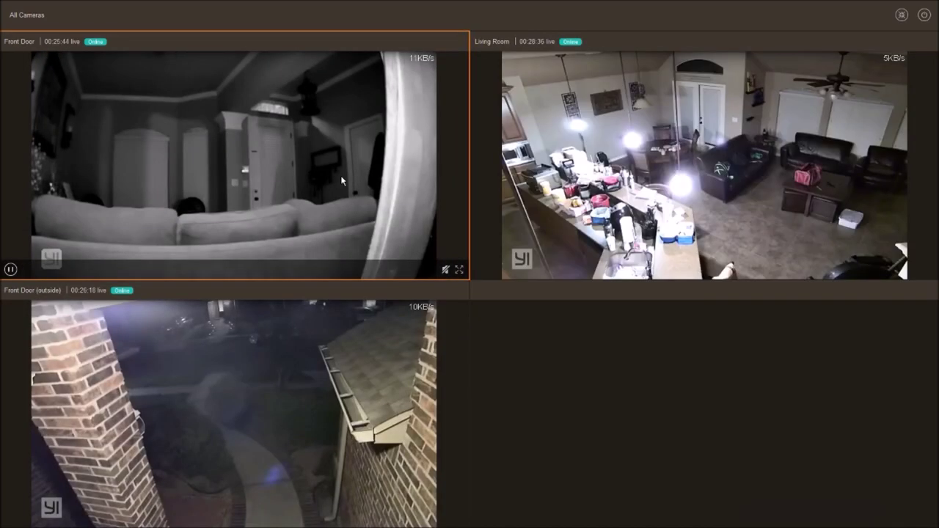
double_click(765, 129)
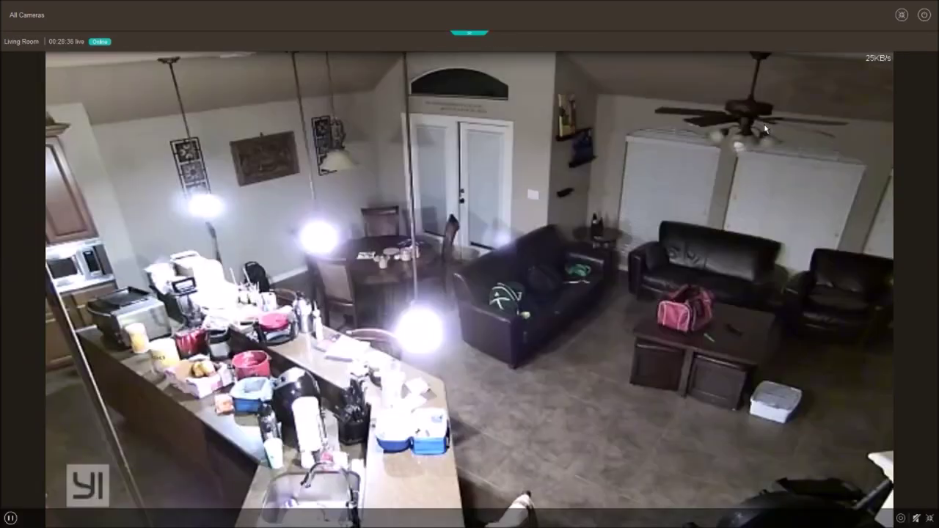
double_click(765, 129)
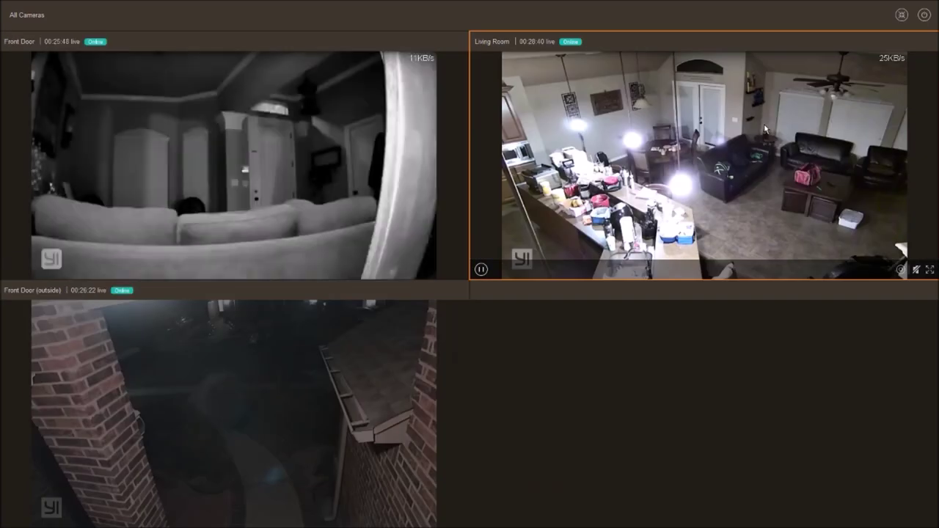
double_click(275, 396)
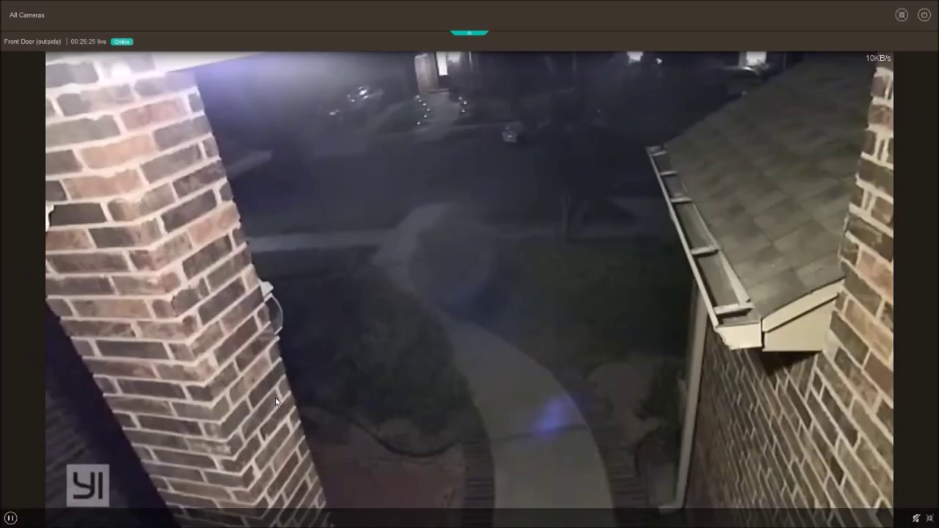
double_click(279, 398)
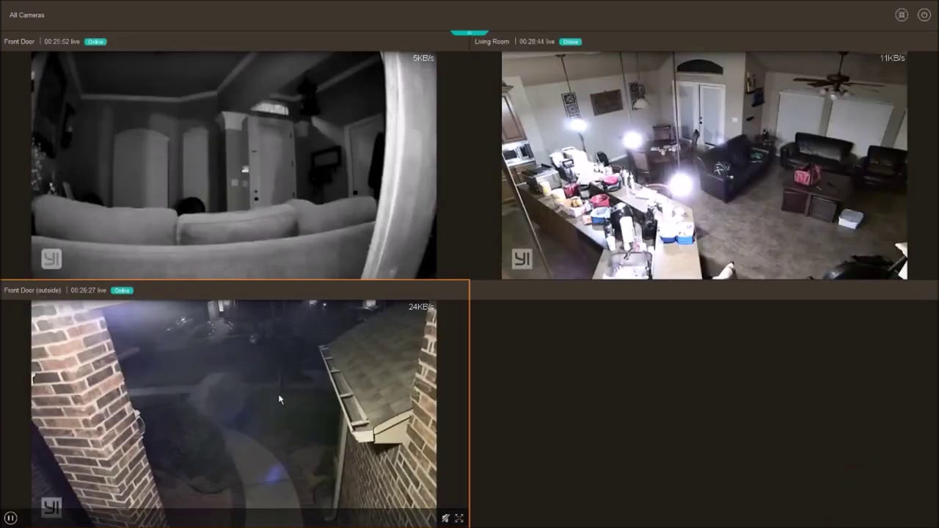
left_click(901, 14)
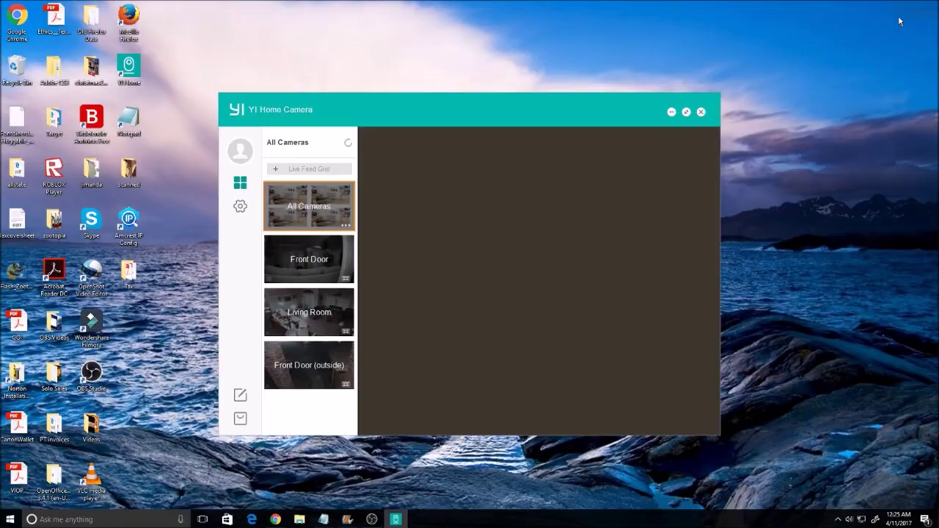
- Maximize the app window and show the Living Room camera on its own
double_click(646, 192)
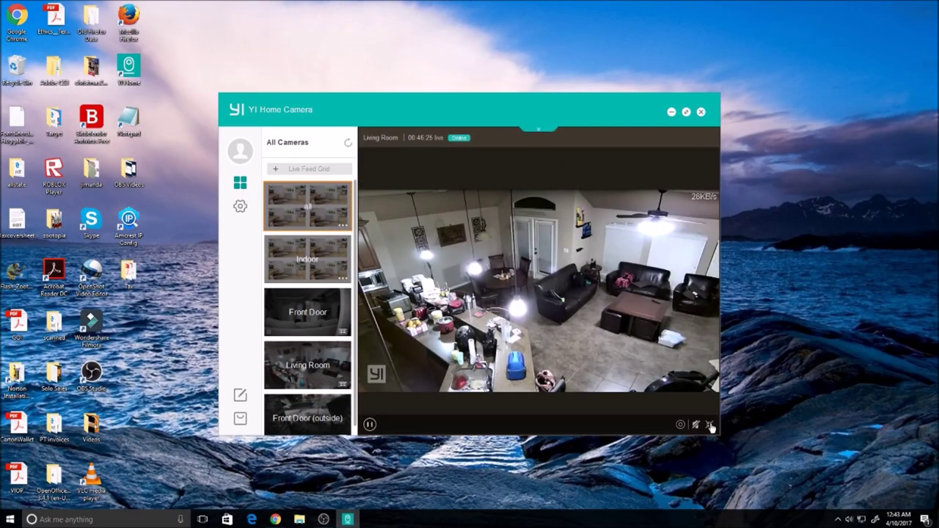
left_click(686, 112)
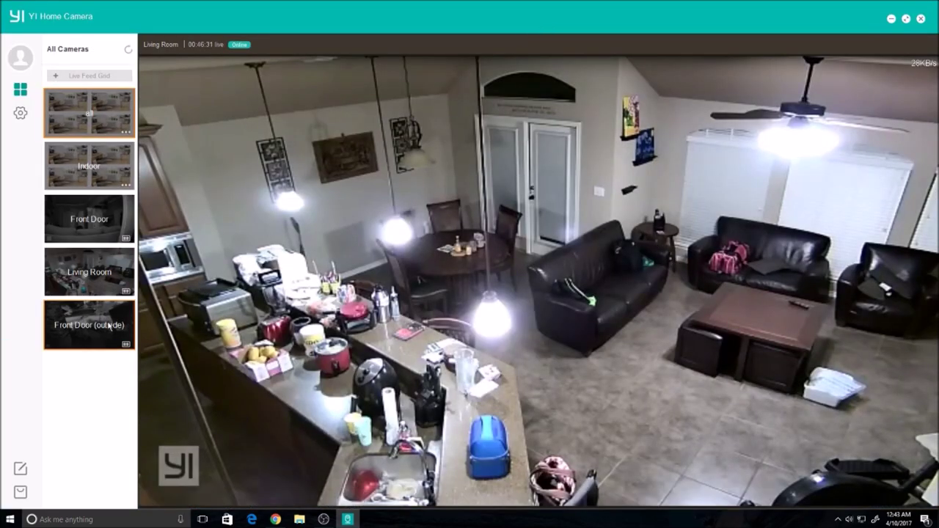
left_click(95, 275)
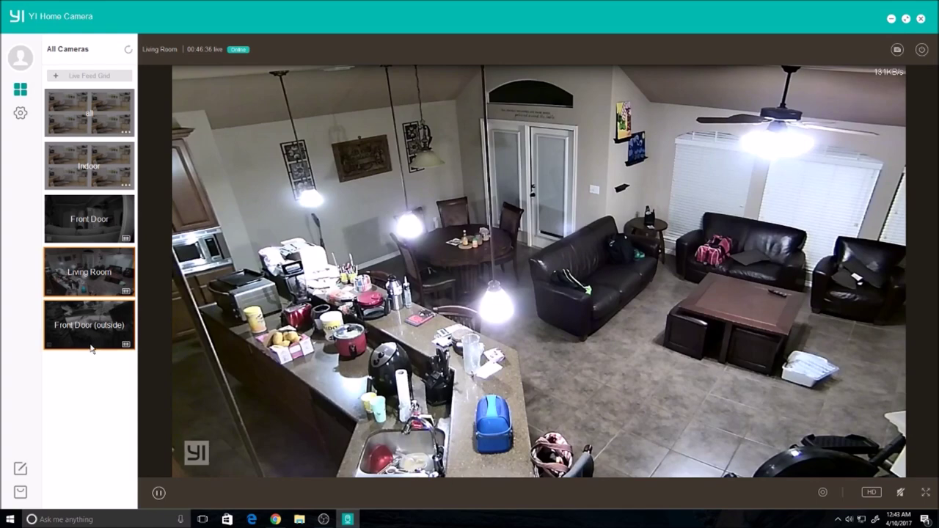
- From the all group grid, enlarge Front Door (outside) and open its own live view
left_click(90, 110)
mouse_move(147, 279)
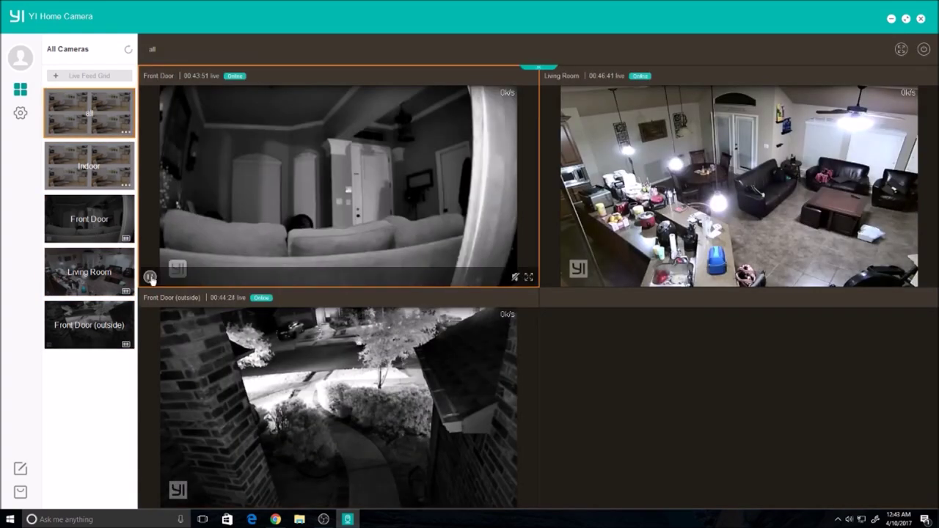
left_click(396, 390)
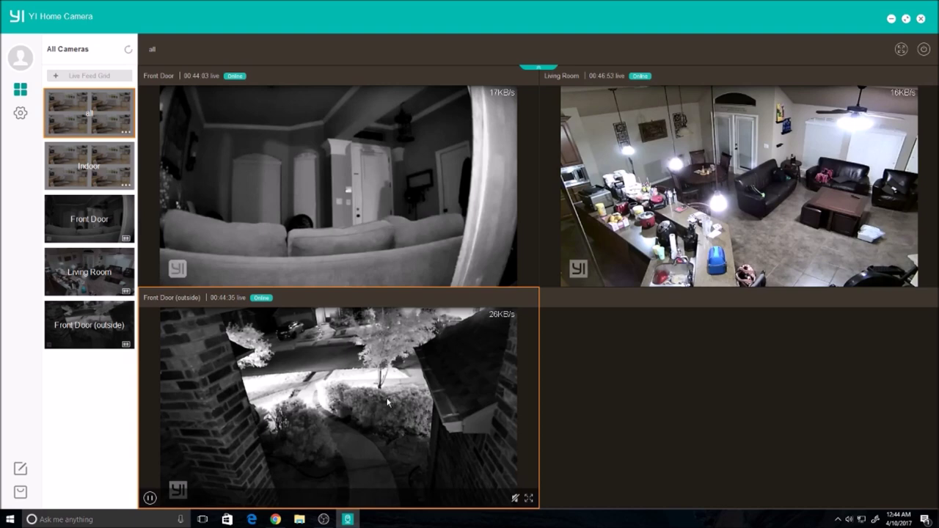
double_click(387, 399)
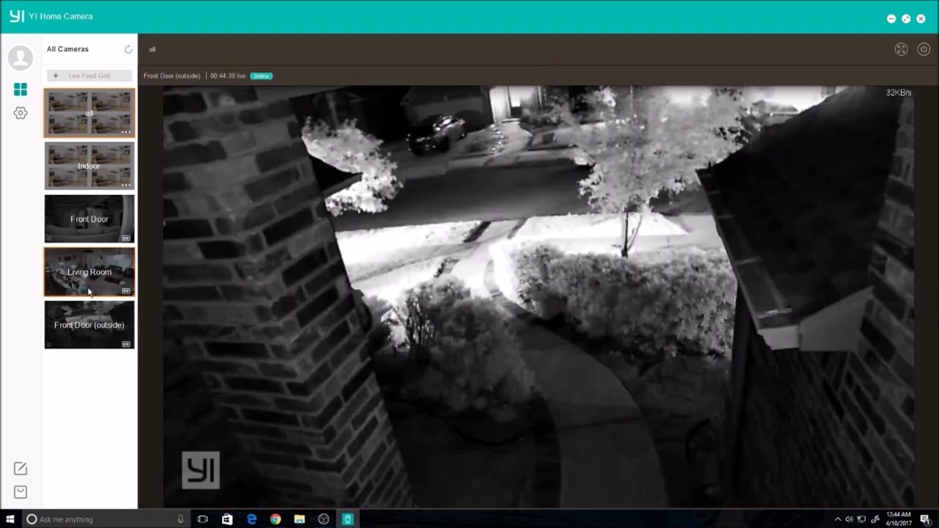
left_click(95, 326)
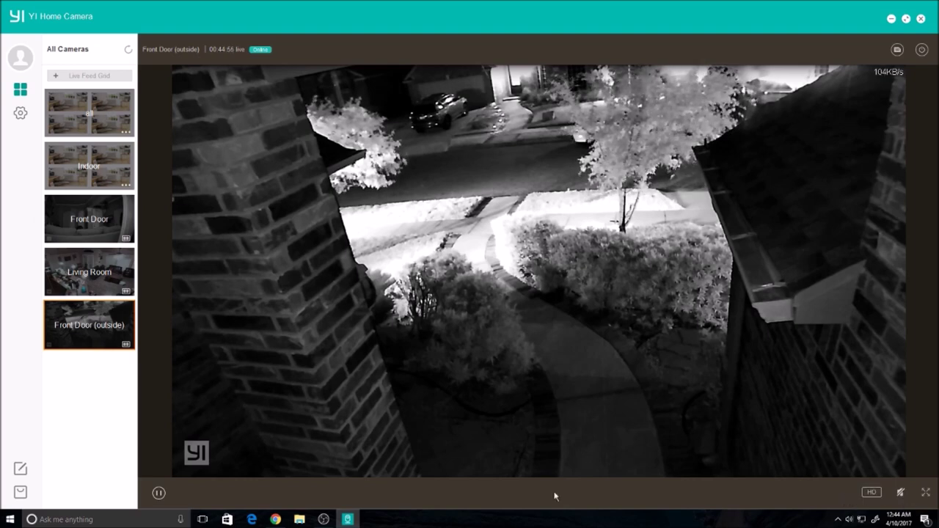
- Switch to microSD playback and seek back through 21:54 and 19:47 to around 18:30
left_click(897, 49)
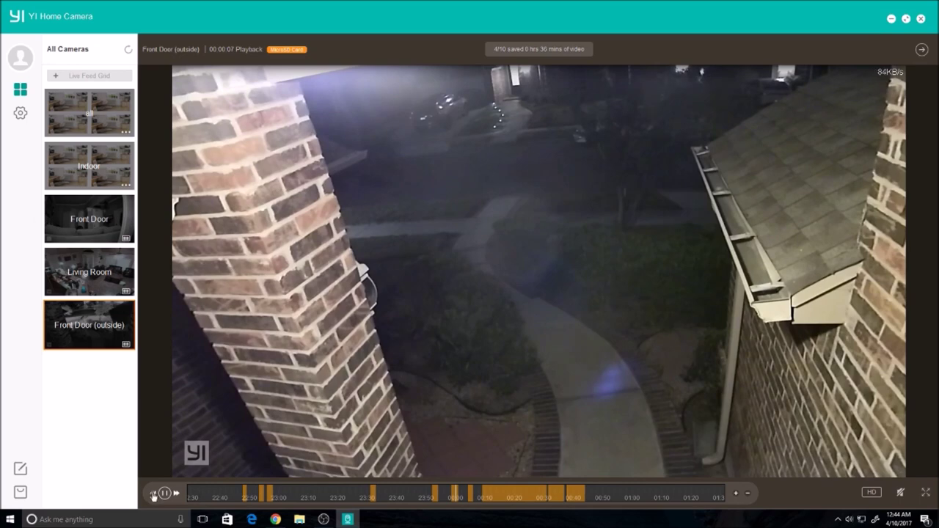
left_click_drag(199, 499, 573, 488)
left_click_drag(328, 501, 691, 492)
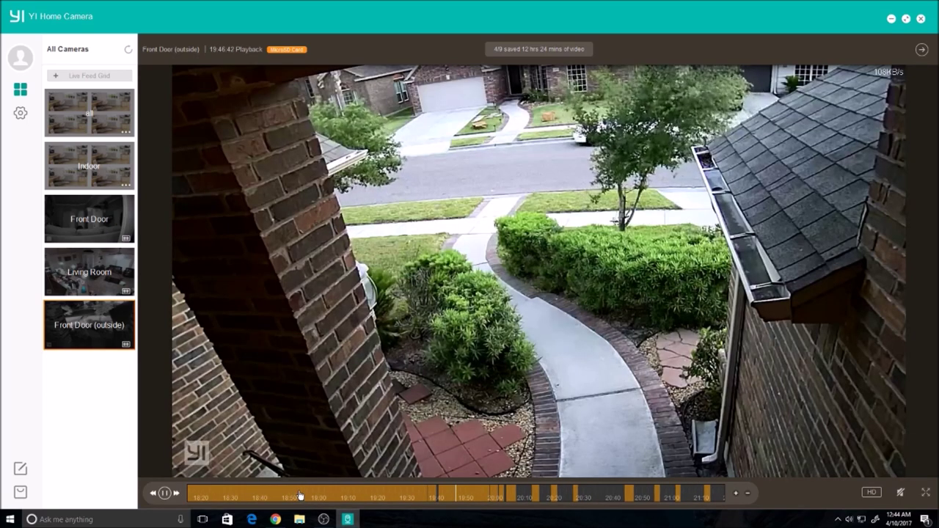
left_click_drag(299, 495, 520, 487)
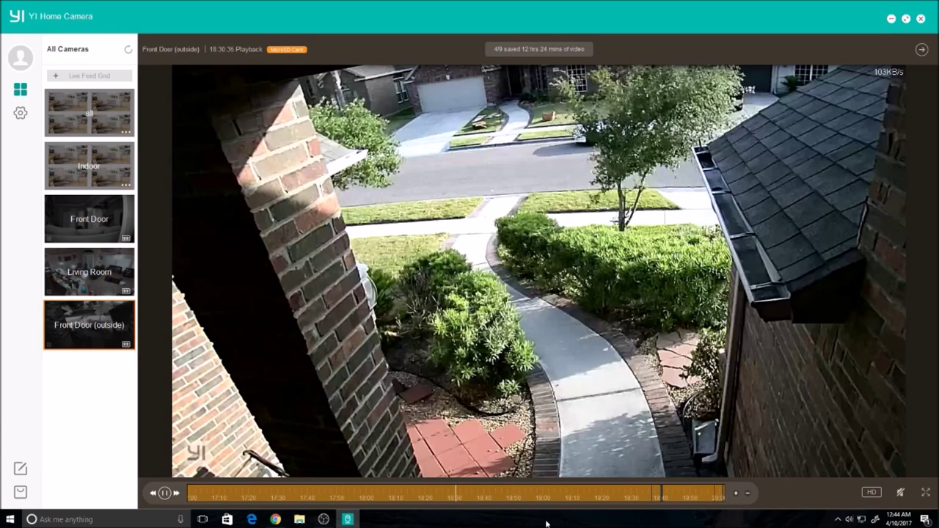
- Scrub the 4/9 timeline through 18:58, 19:24 and 18:09, settling around 17:02
left_click_drag(572, 498, 477, 502)
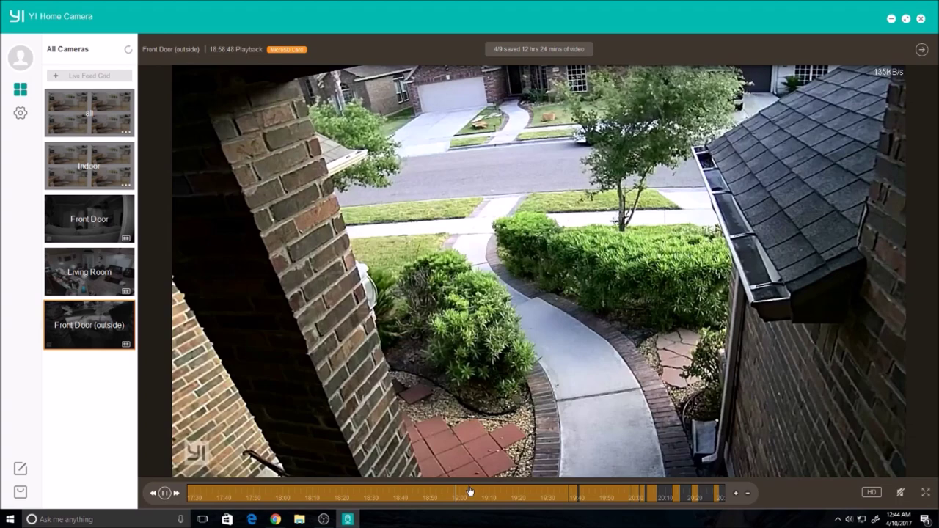
left_click_drag(544, 498, 506, 503)
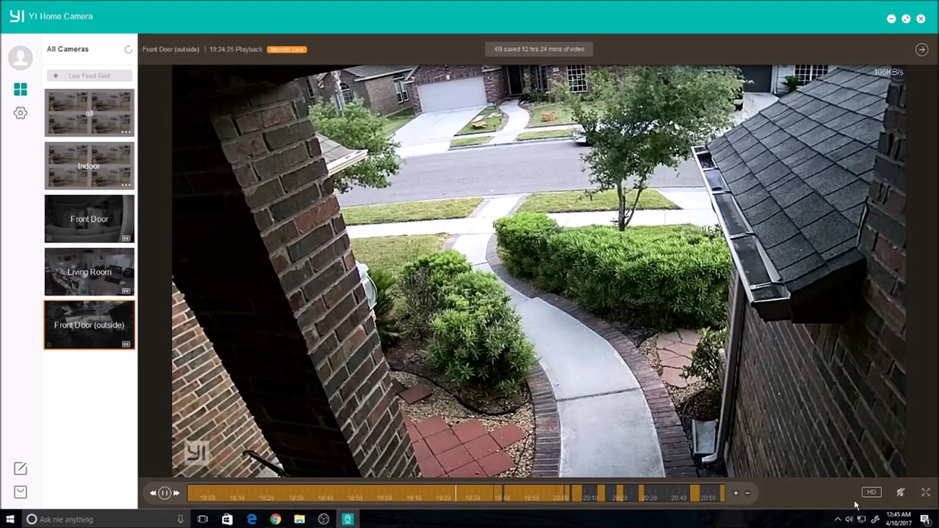
left_click_drag(366, 498, 587, 499)
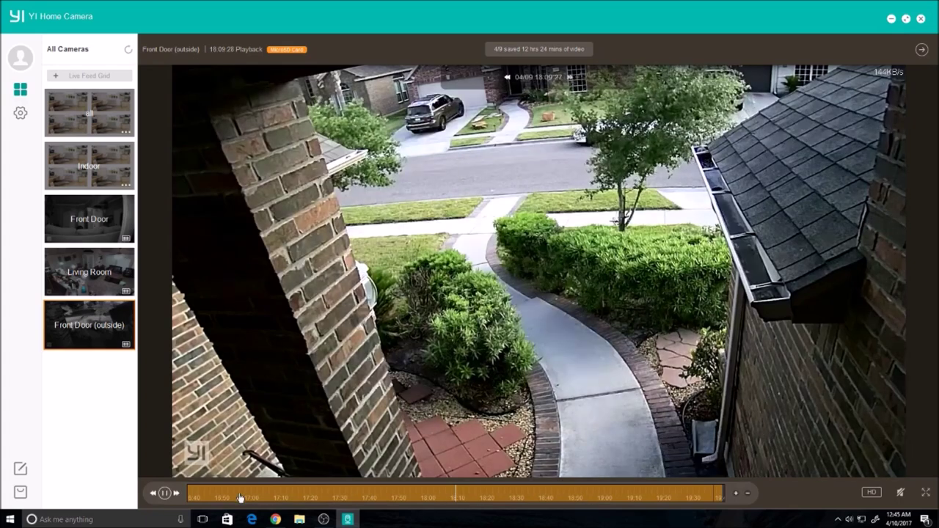
left_click_drag(245, 496, 436, 500)
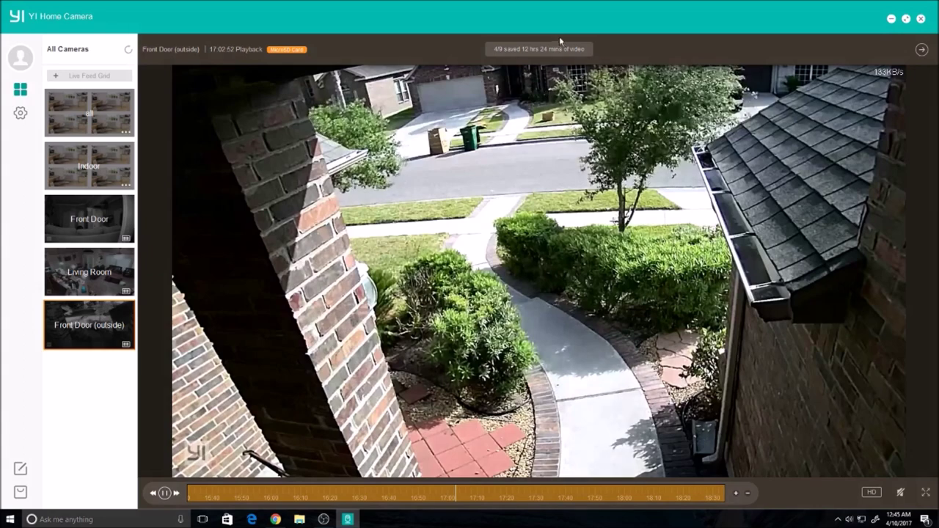
- Change the saved-video playback date to April 6 in the calendar
left_click(549, 51)
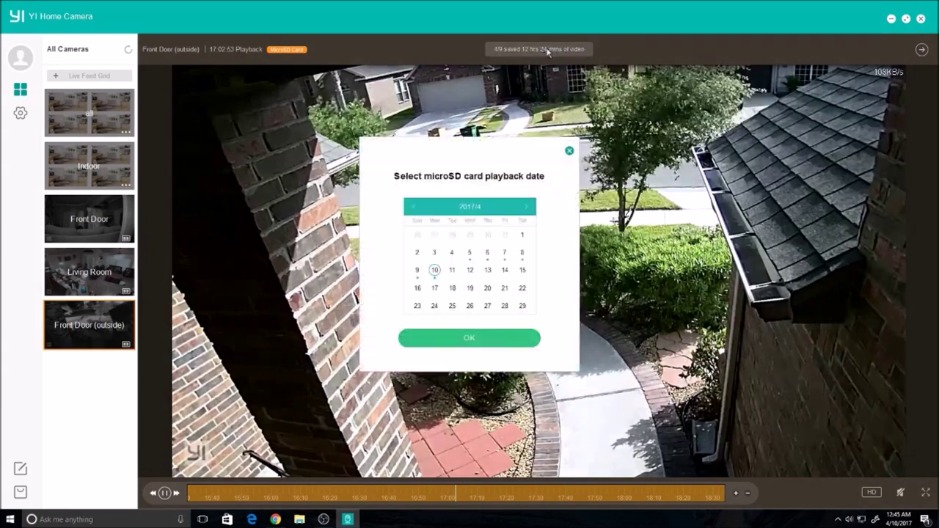
left_click(487, 252)
left_click(468, 338)
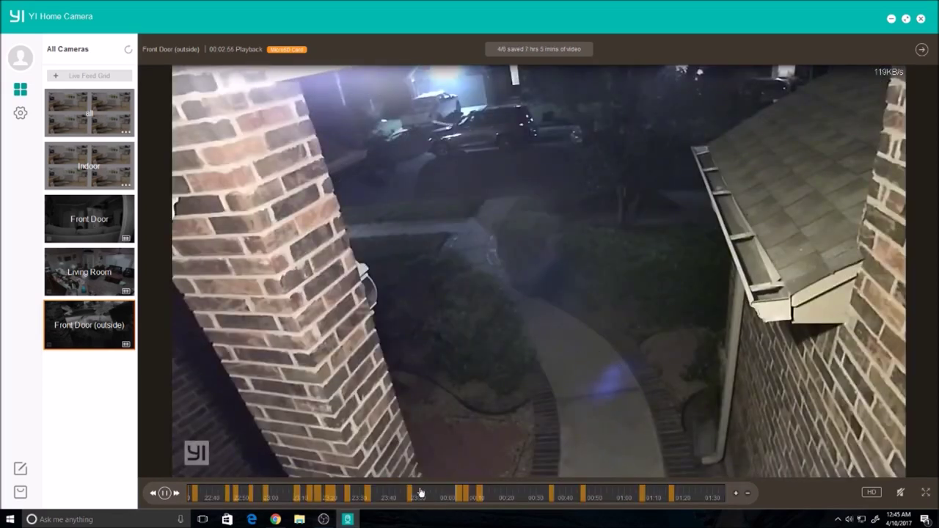
- Seek the timeline back through 4/5 at 23:32 and 21:21 to earlier evening footage
left_click_drag(410, 492, 493, 498)
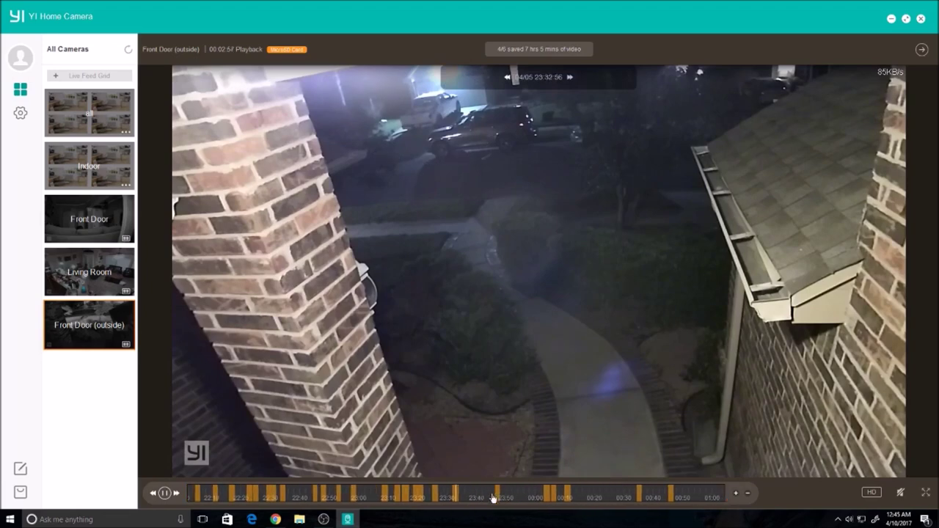
left_click_drag(284, 498, 658, 485)
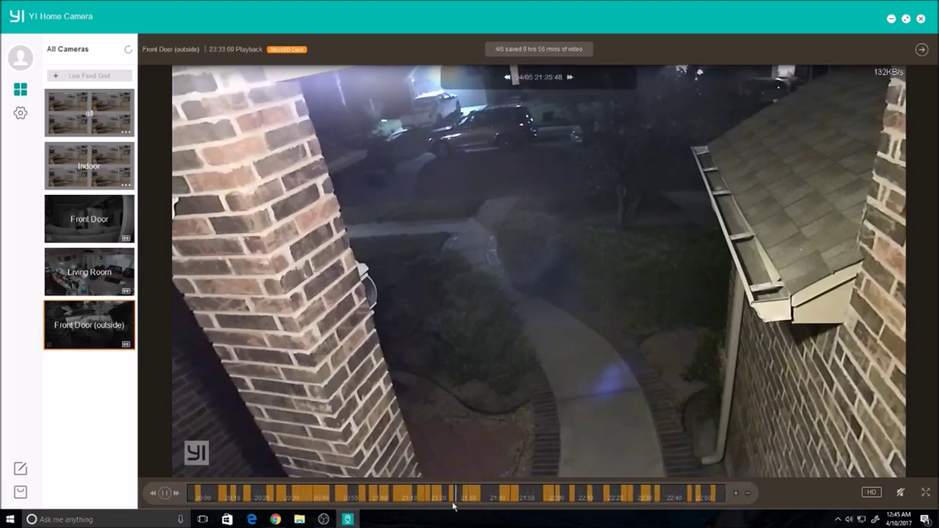
left_click_drag(374, 497, 389, 493)
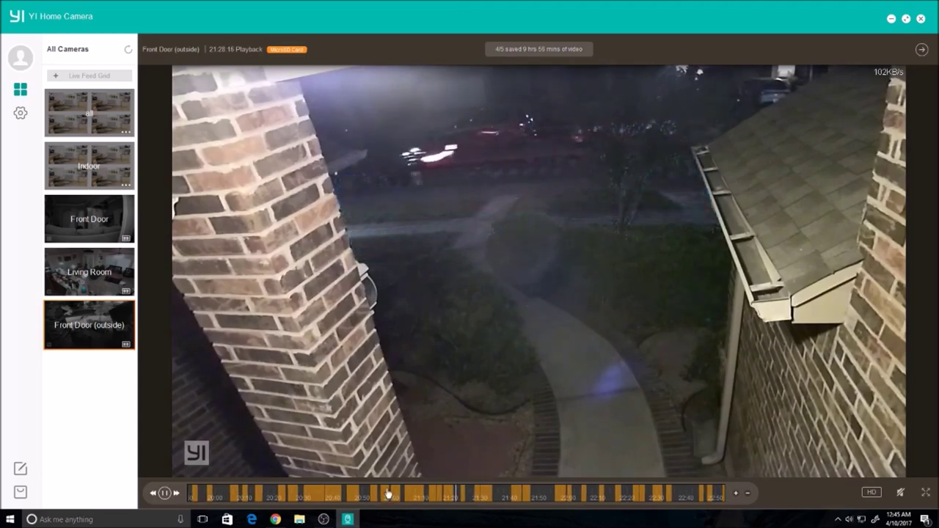
left_click_drag(389, 494, 891, 464)
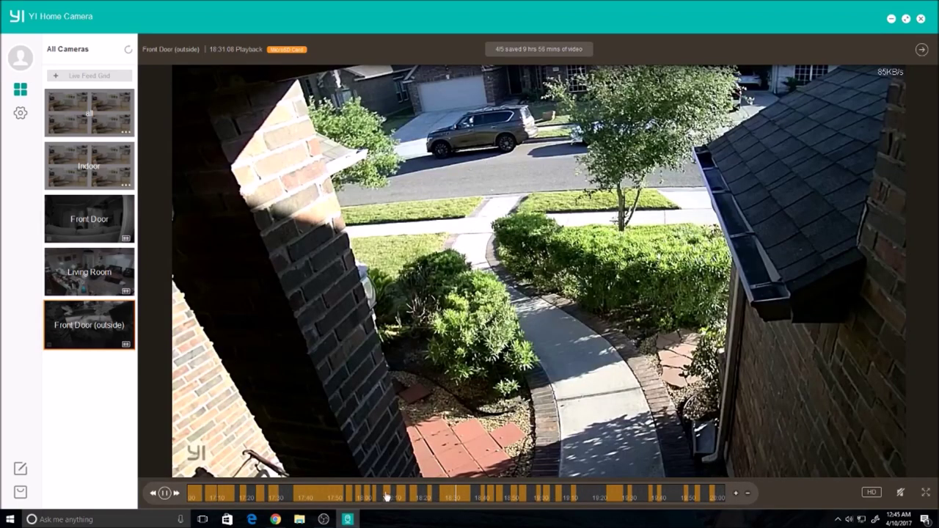